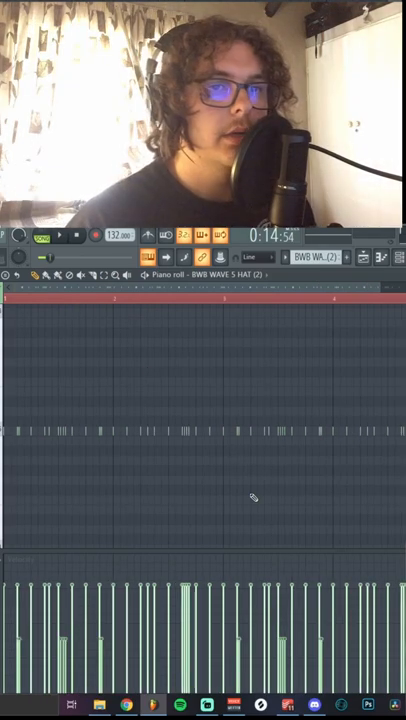
{"action": "scroll", "coordinate": [260, 494], "scroll_direction": "down", "scroll_amount": 3}
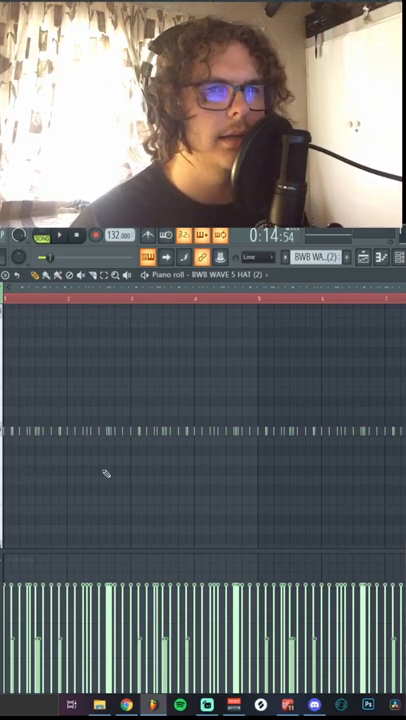
Clear the hi-hat note selection, leave the piano roll and bring up the mixer (F9).
{"action": "left_click_drag", "start_coordinate": [400, 400], "coordinate": [205, 469]}
{"action": "left_click", "coordinate": [398, 312]}
{"action": "key", "text": "F5"}
{"action": "key", "text": "F9"}
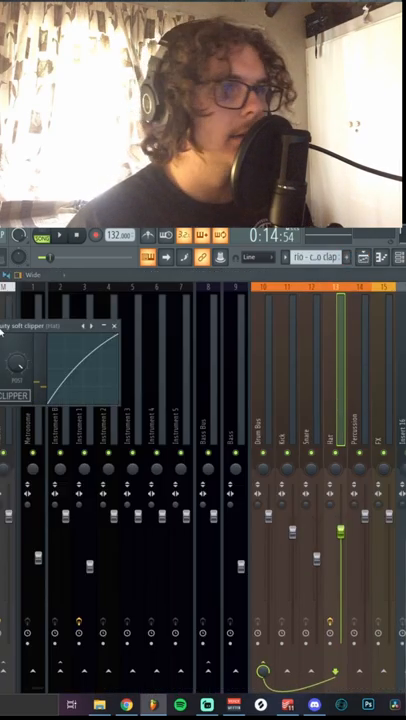
Bring the Hat insert's Fruity Soft Clipper into view and nudge its POST output gain.
{"action": "mouse_move", "coordinate": [40, 312]}
{"action": "left_mouse_down"}
{"action": "mouse_move", "coordinate": [125, 312]}
{"action": "mouse_move", "coordinate": [195, 330]}
{"action": "left_mouse_up"}
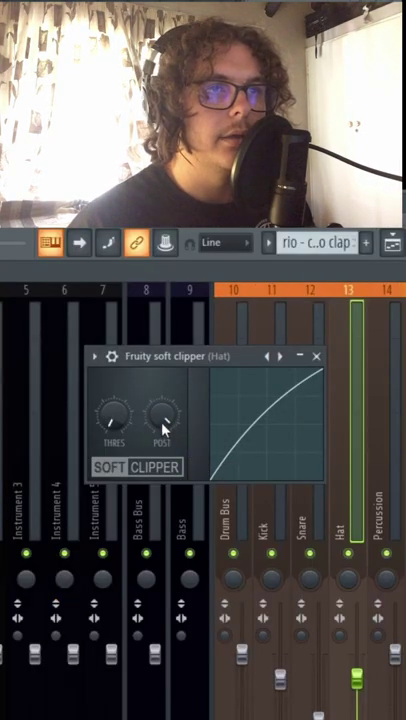
{"action": "mouse_move", "coordinate": [165, 425]}
{"action": "left_mouse_down"}
{"action": "mouse_move", "coordinate": [165, 445]}
{"action": "mouse_move", "coordinate": [165, 425]}
{"action": "left_mouse_up"}
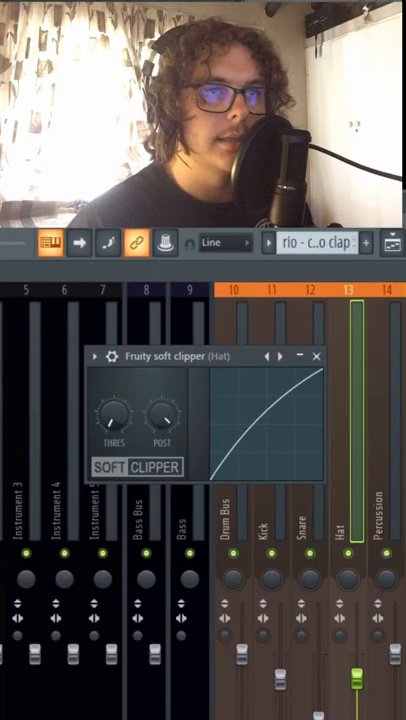
Close the soft clipper, select Hat mixer track 13 and bring Fruity Reeverb 2 into view.
{"action": "left_click", "coordinate": [316, 356]}
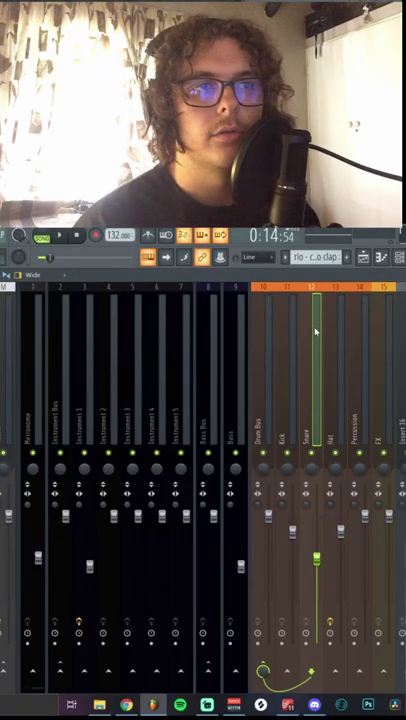
{"action": "left_click", "coordinate": [340, 380]}
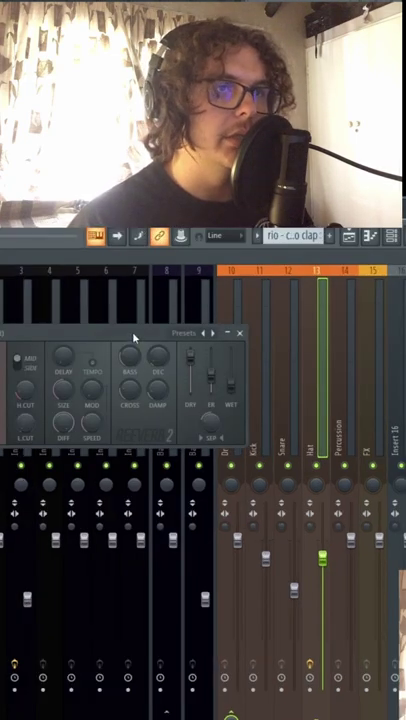
{"action": "left_click_drag", "start_coordinate": [133, 334], "coordinate": [284, 346]}
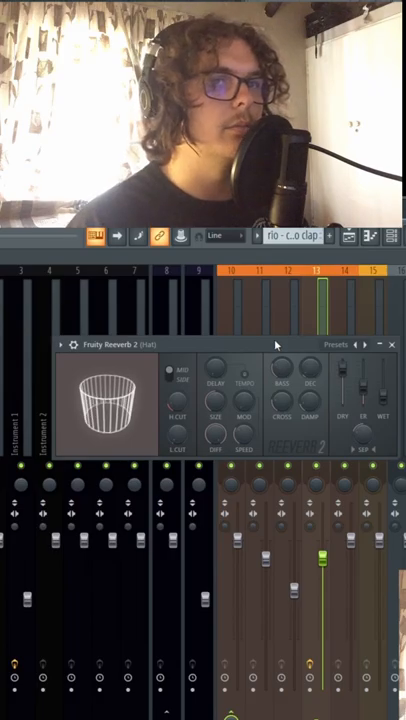